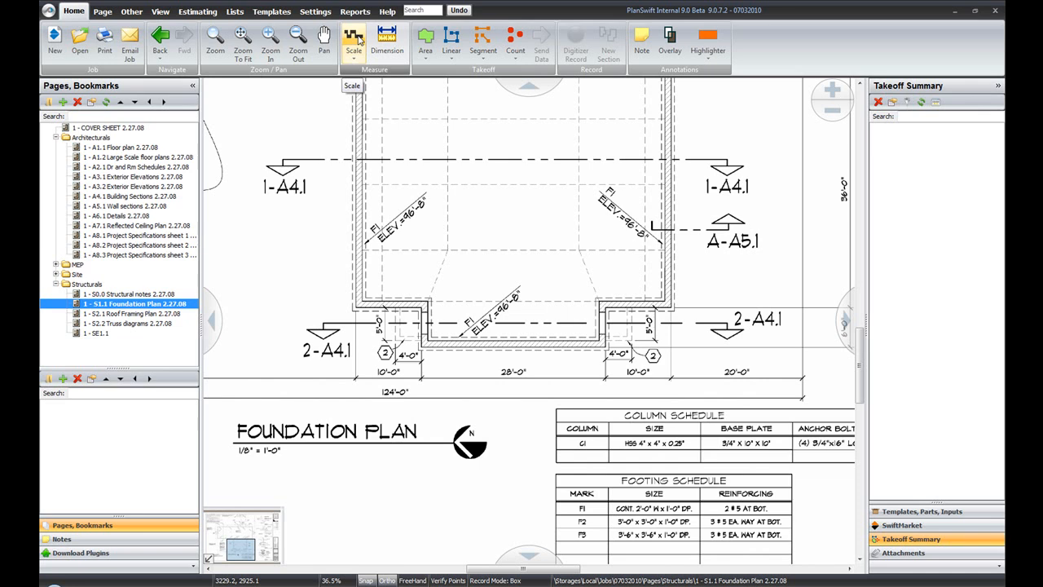
Set the foundation plan page's scale to the preset 1/8" = 1'0" and agree to the auto scale disclaimer.
left_click(352, 59)
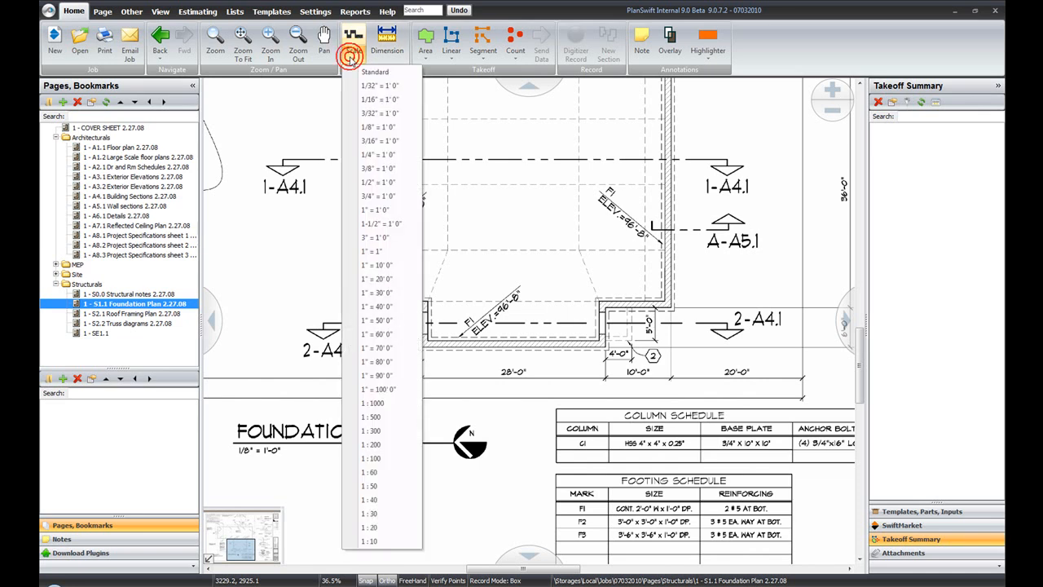
left_click(381, 128)
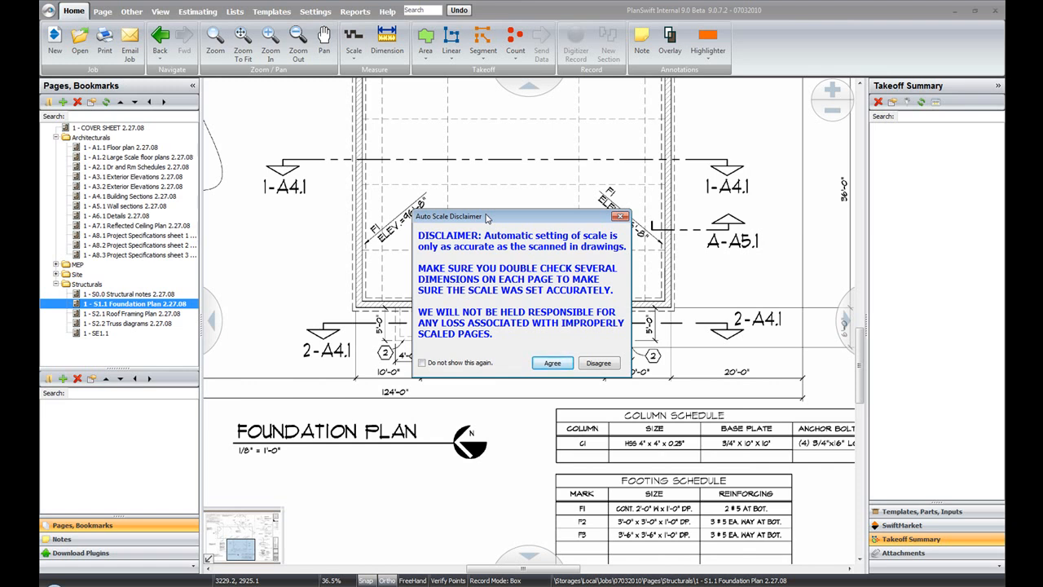
left_click(553, 363)
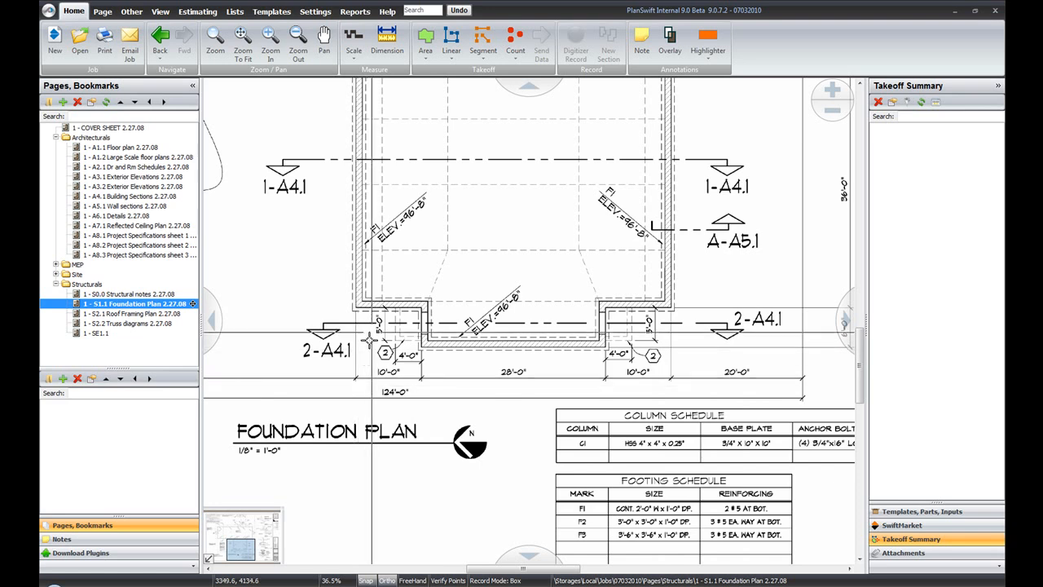
Dimension the printed 10'-0" segment between the 56'-0" and 28'-0" segments below the foundation plan to check the scale.
left_click(395, 51)
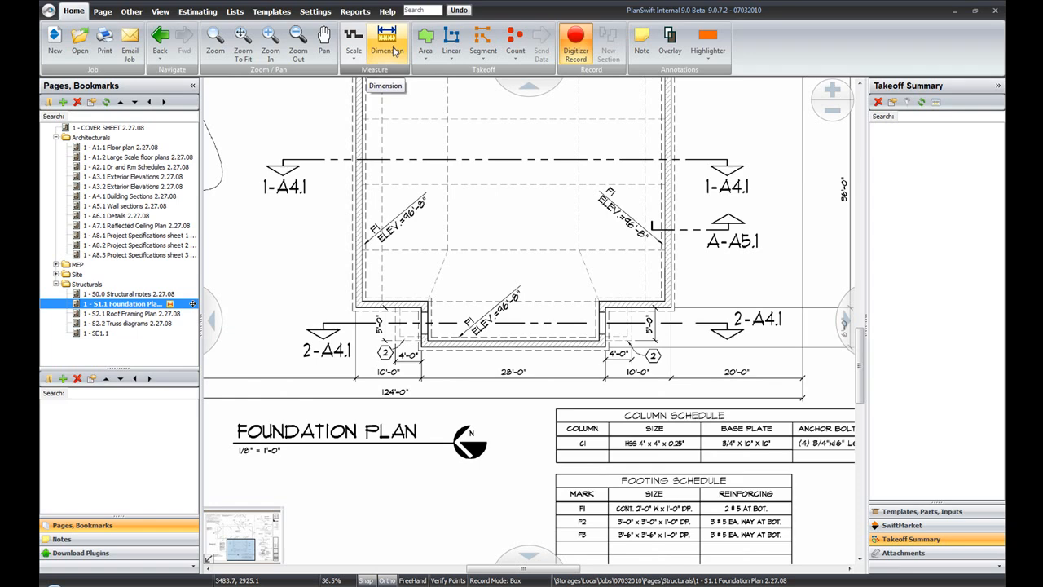
left_click(357, 371)
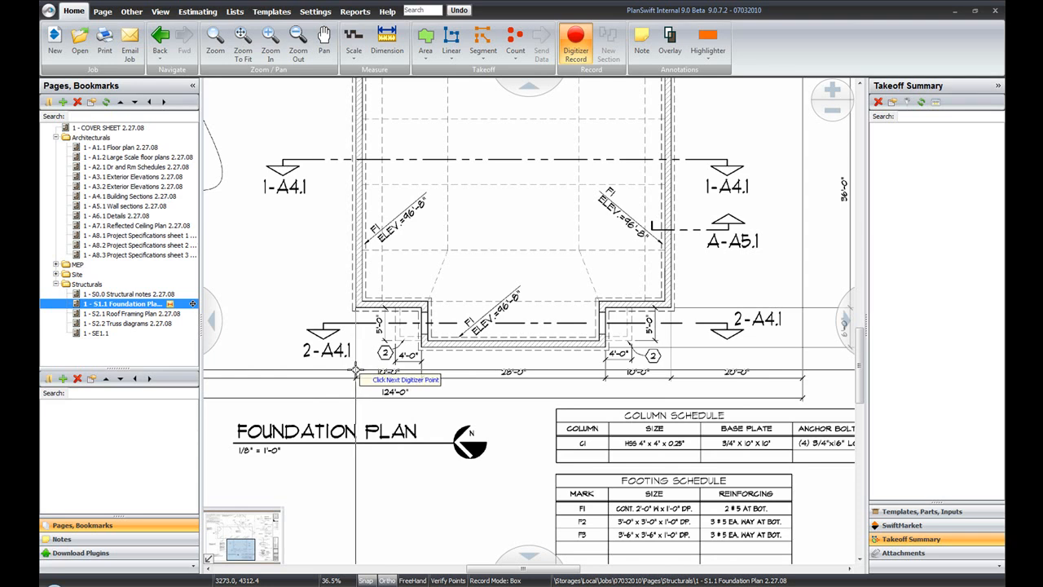
left_click(422, 371)
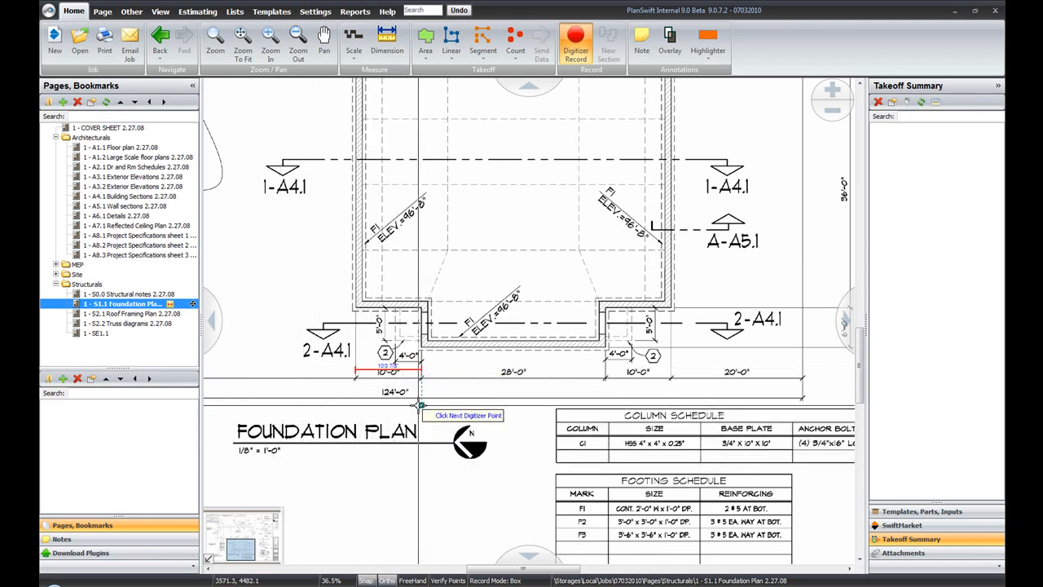
scroll(414, 372, "up", 5)
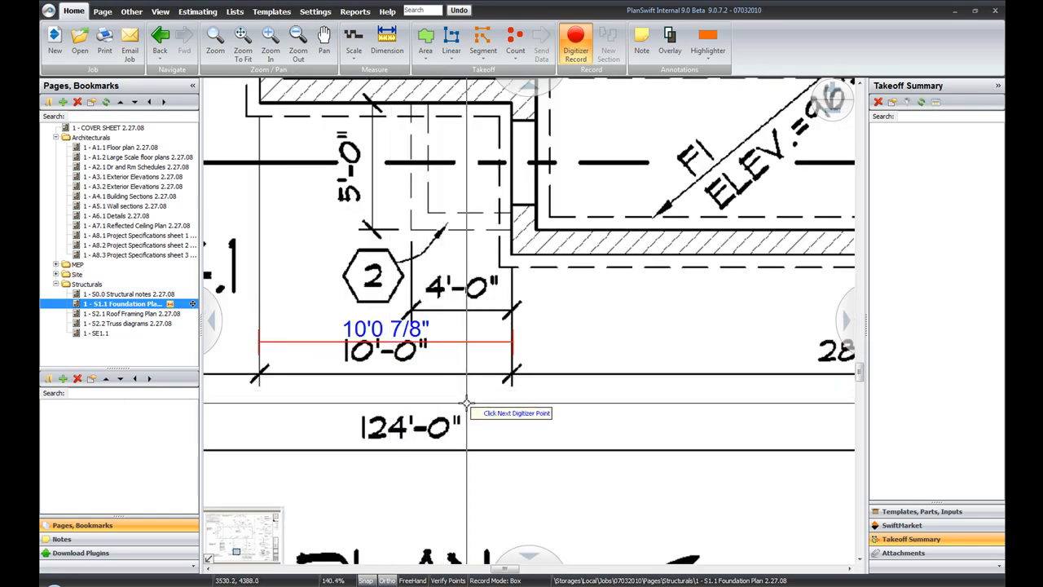
Dimension the vertical 36'-0" span beside the foundation plan, from the upper extension line down to the lower one.
scroll(756, 419, "down", 3)
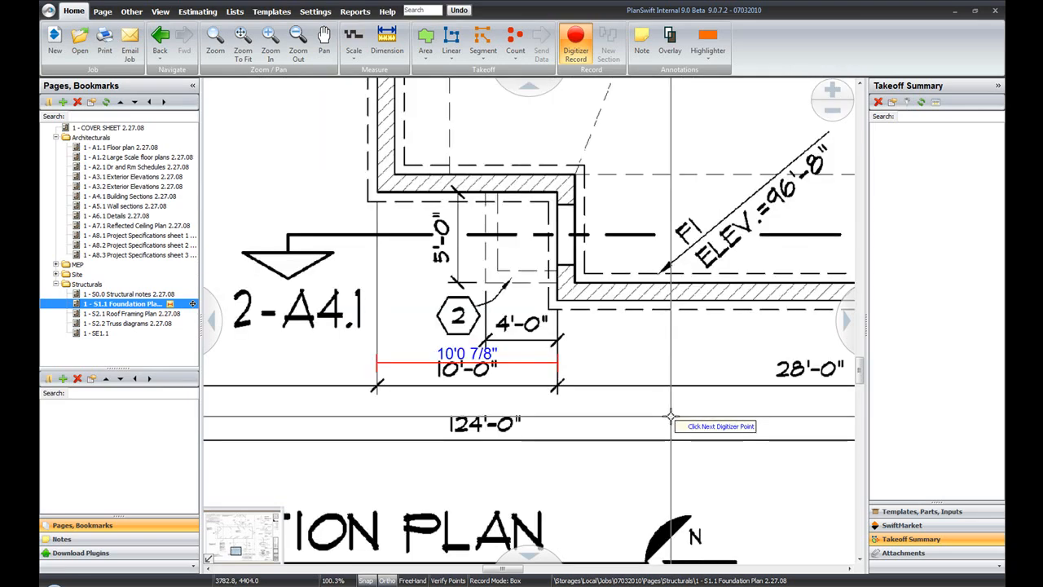
scroll(709, 426, "down", 2)
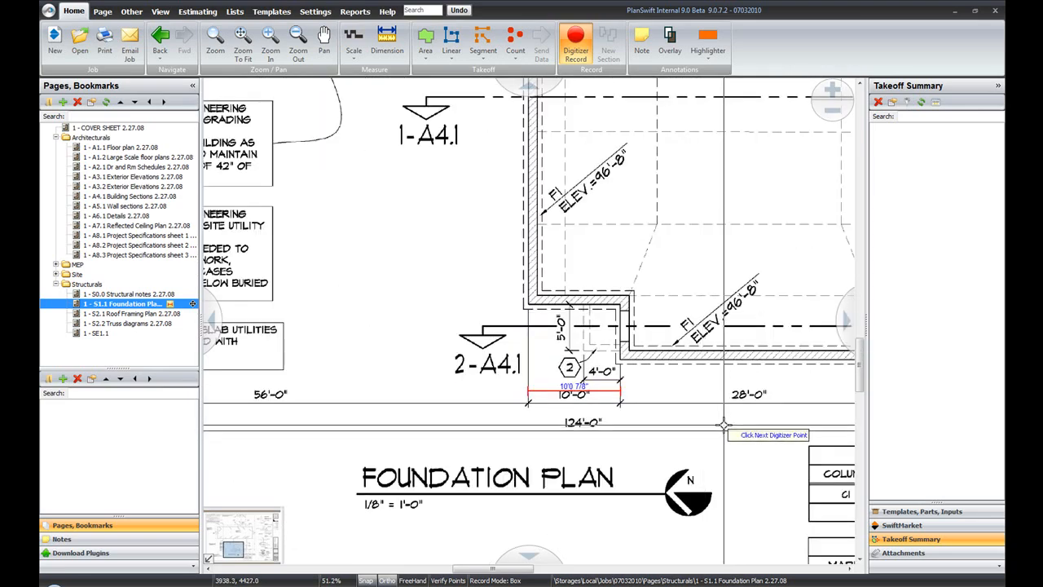
mouse_move(722, 424)
left_mouse_down()
mouse_move(450, 394)
mouse_move(375, 412)
left_mouse_up()
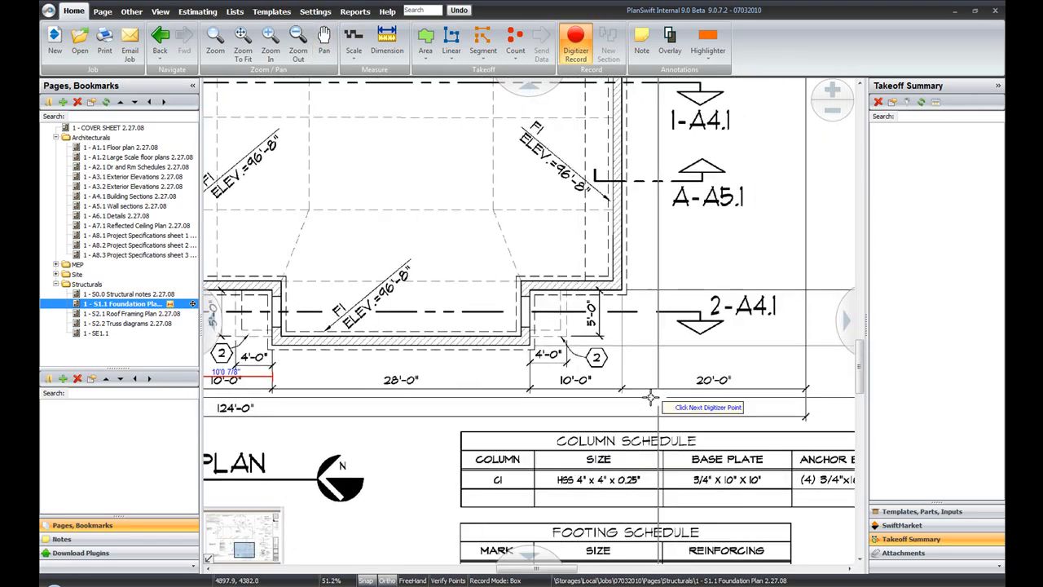
mouse_move(725, 364)
left_mouse_down()
mouse_move(576, 486)
mouse_move(572, 507)
left_mouse_up()
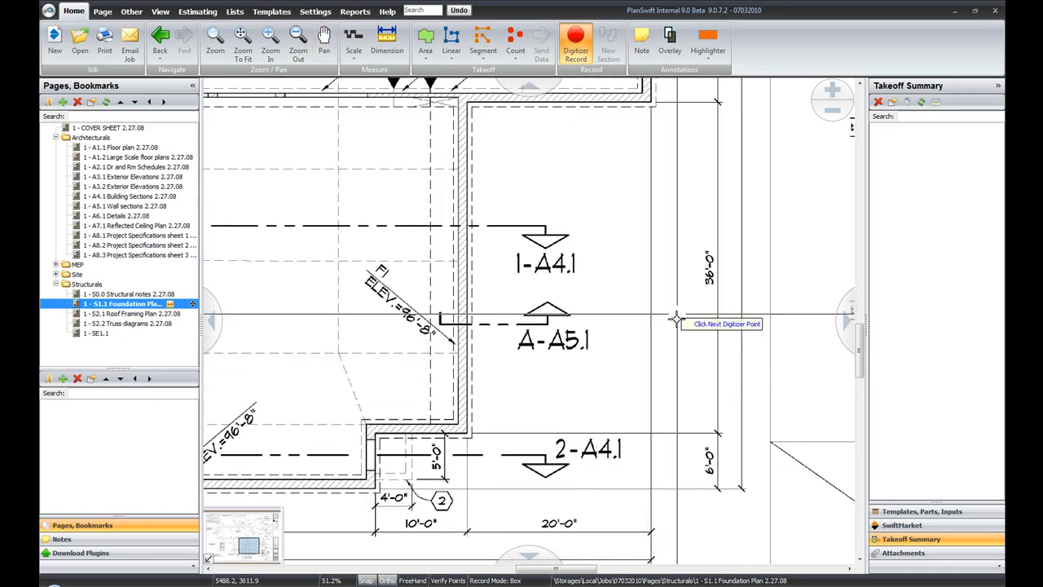
left_click(673, 103)
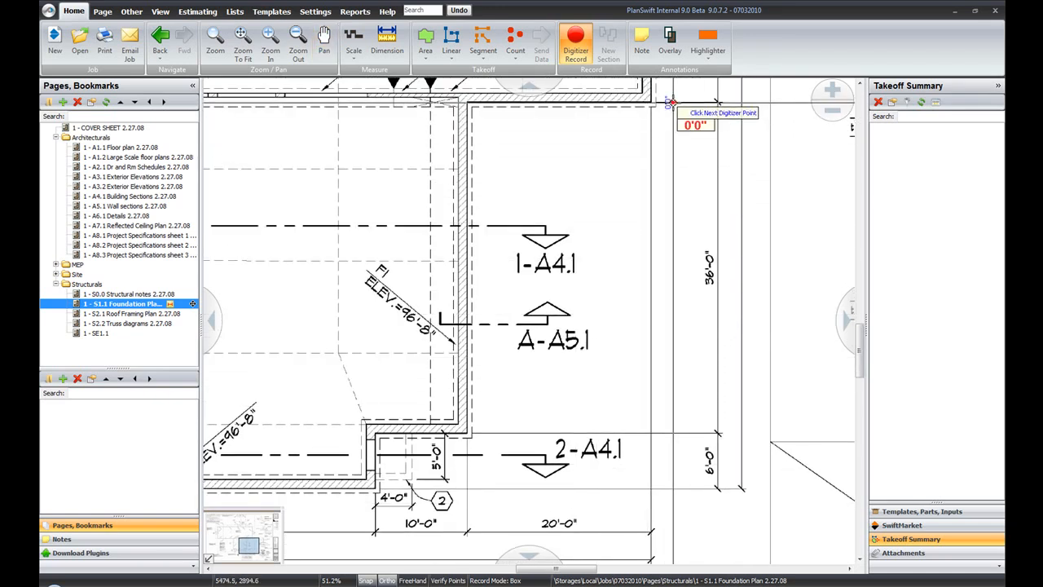
left_click(668, 433)
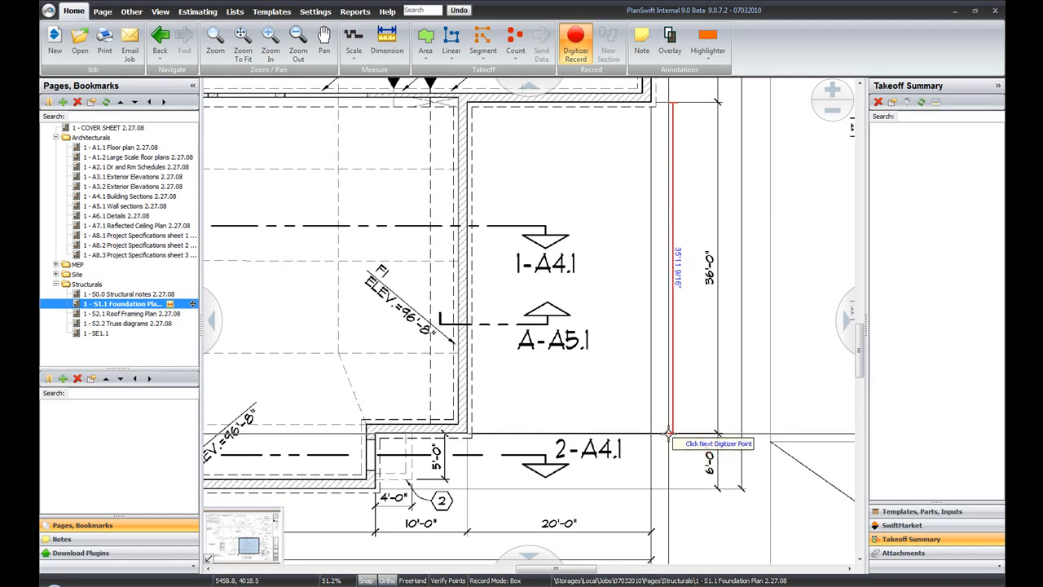
Examine both placed dimensions against the printed ones on the foundation plan, and end the dimensioning.
scroll(668, 433, "up", 4)
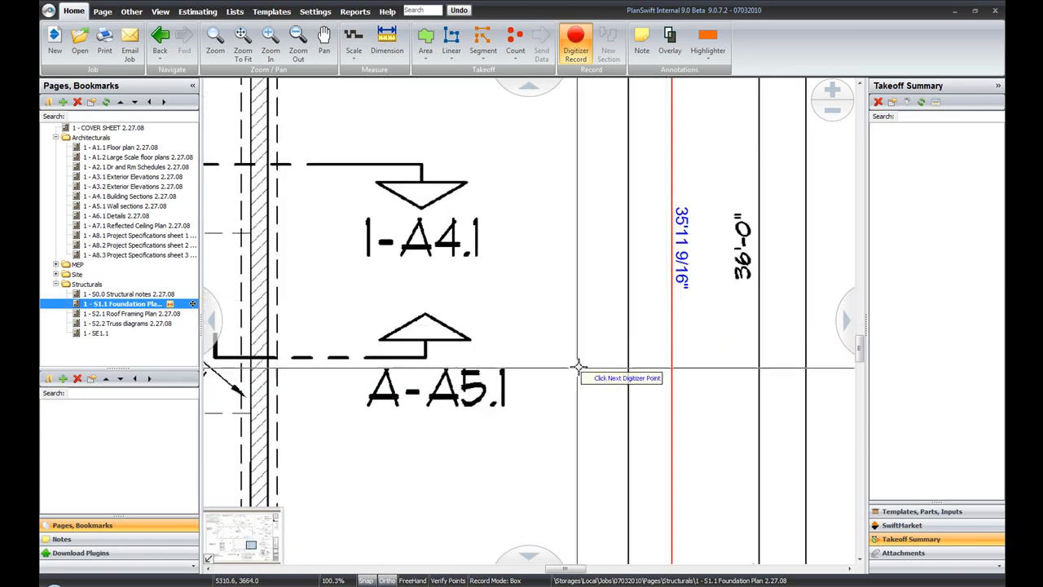
scroll(391, 472, "down", 1)
left_click_drag(393, 461, 669, 261)
scroll(669, 261, "down", 1)
scroll(387, 260, "down", 1)
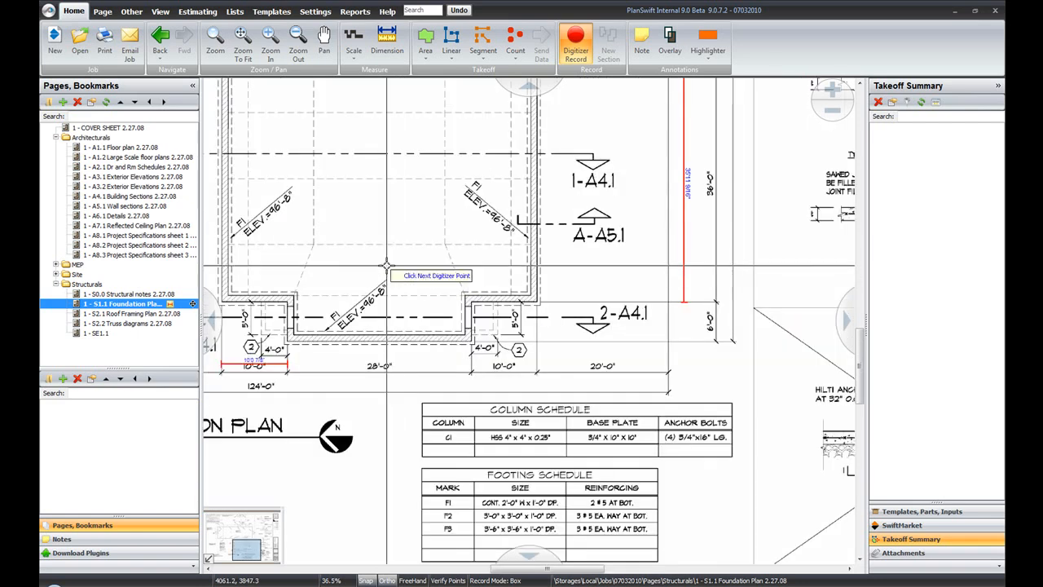
left_click_drag(386, 259, 429, 353)
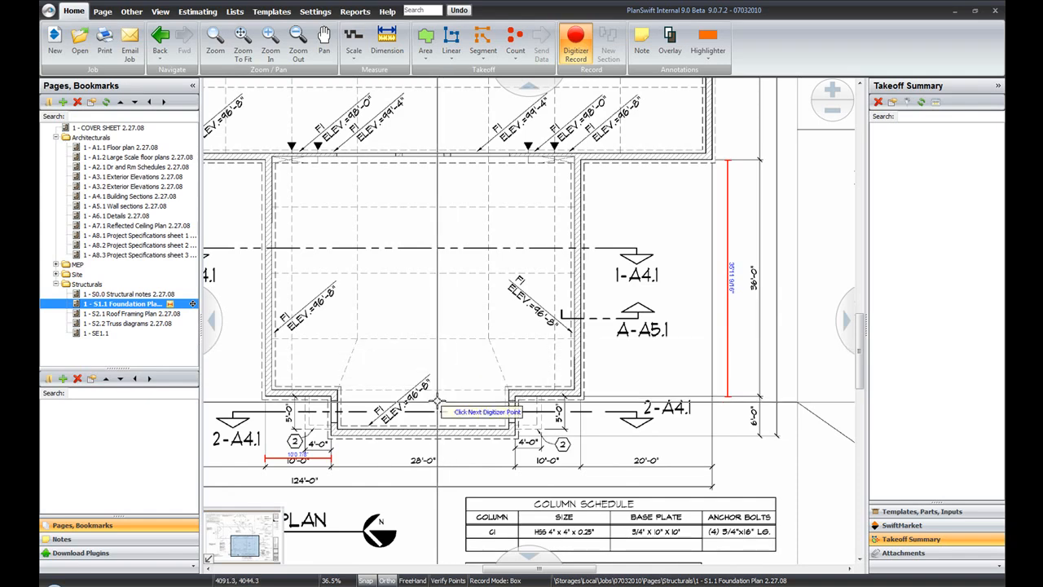
scroll(436, 400, "down", 2)
left_click_drag(438, 399, 496, 380)
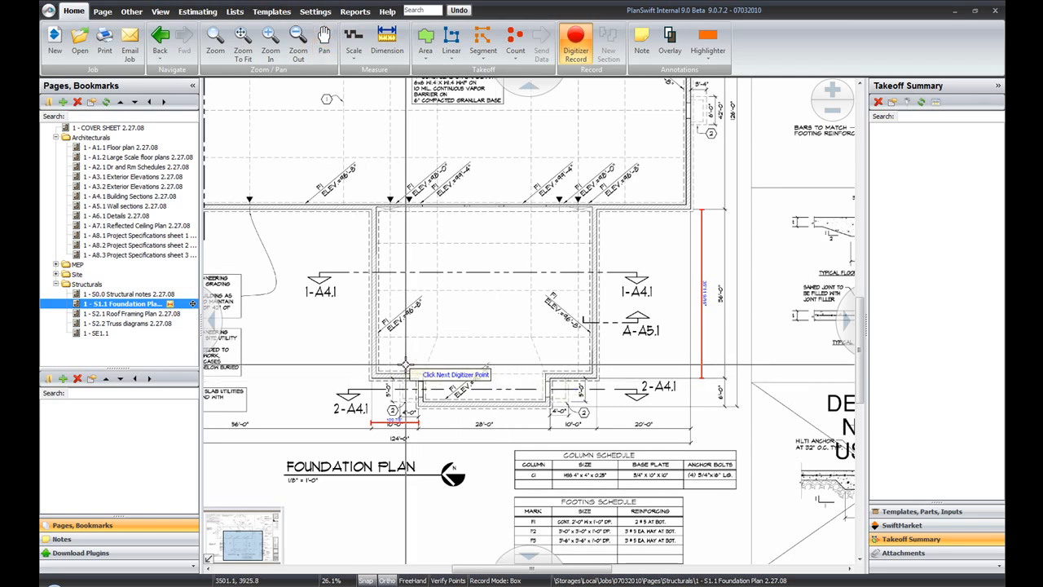
key("Escape")
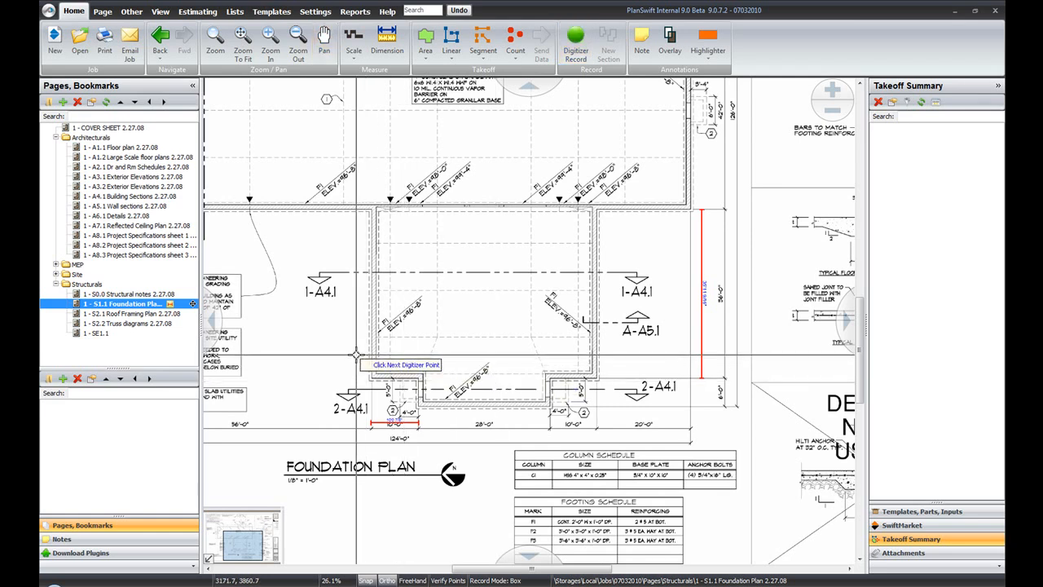
Open the S2.1 Roof Framing Plan page and bring up its scale settings.
left_click(132, 315)
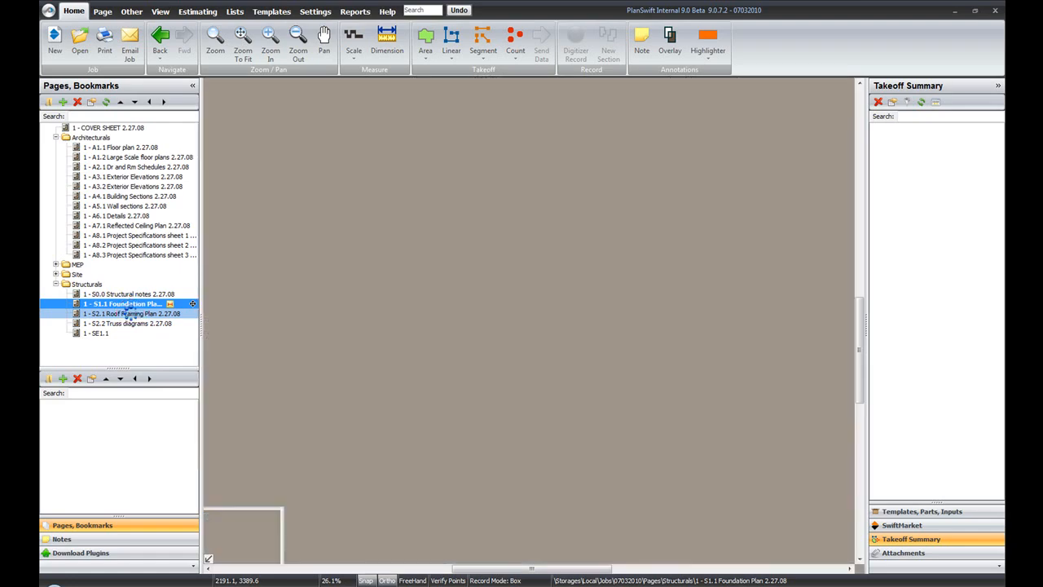
scroll(535, 493, "up", 3)
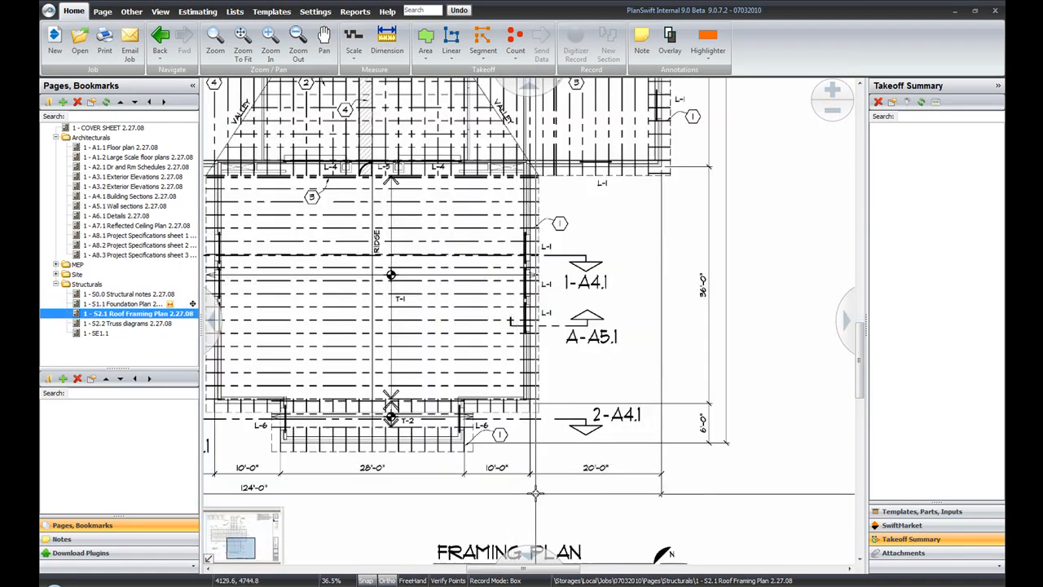
mouse_move(536, 493)
left_mouse_down()
mouse_move(543, 374)
mouse_move(576, 385)
left_mouse_up()
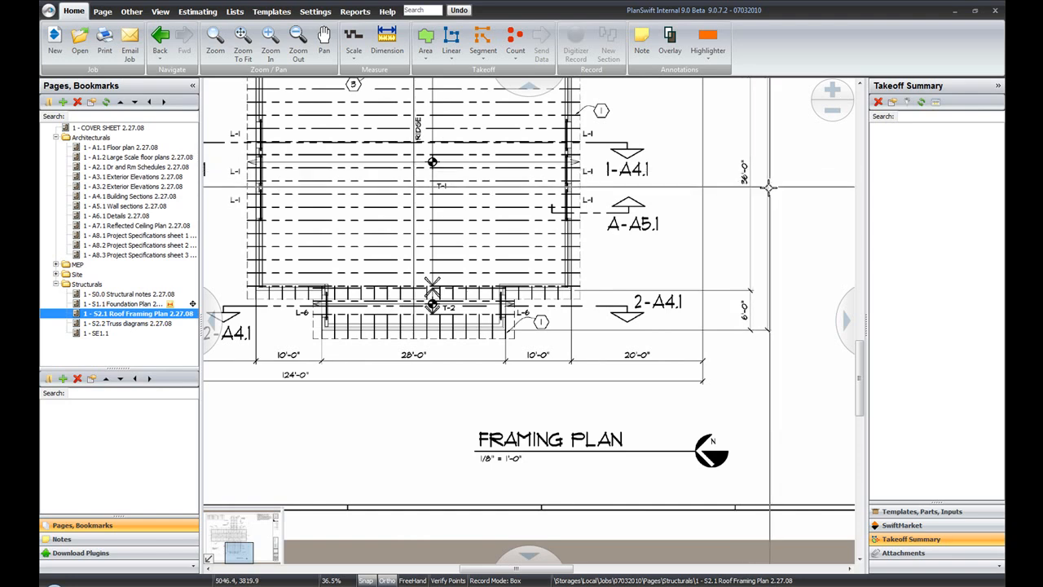
mouse_move(470, 208)
left_mouse_down()
mouse_move(486, 213)
mouse_move(486, 271)
left_mouse_up()
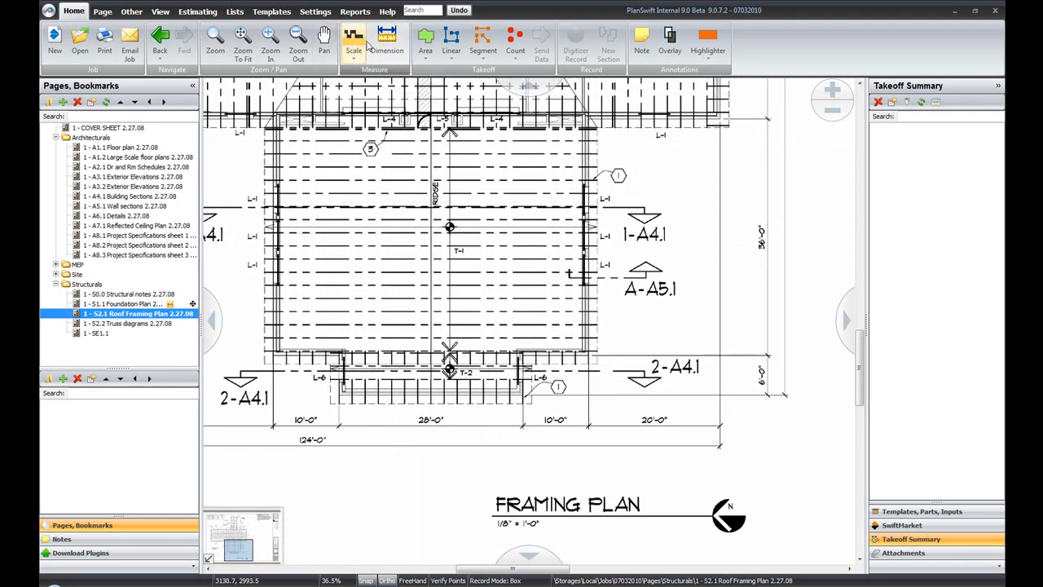
left_click(352, 39)
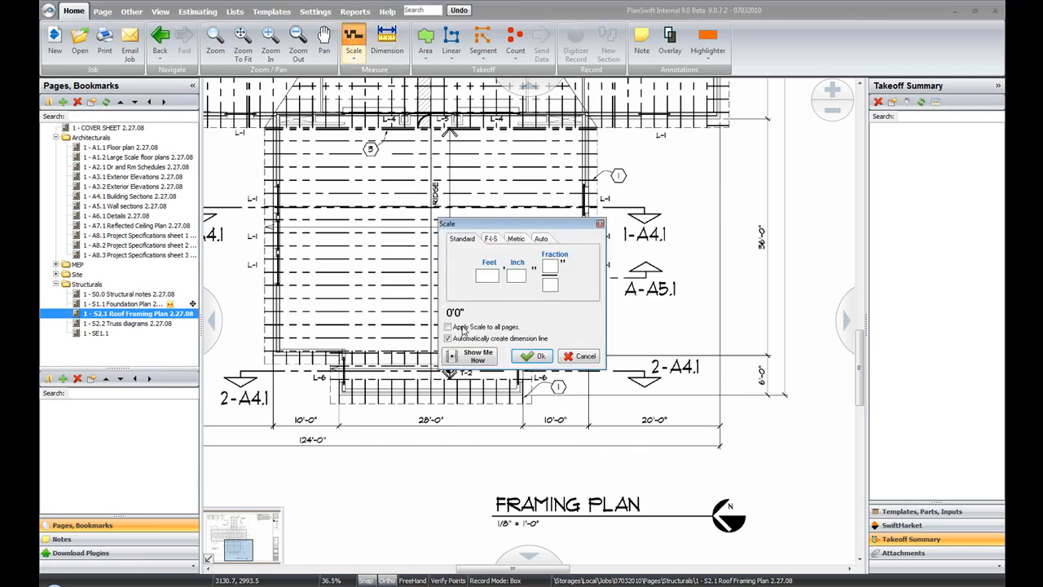
left_click(541, 239)
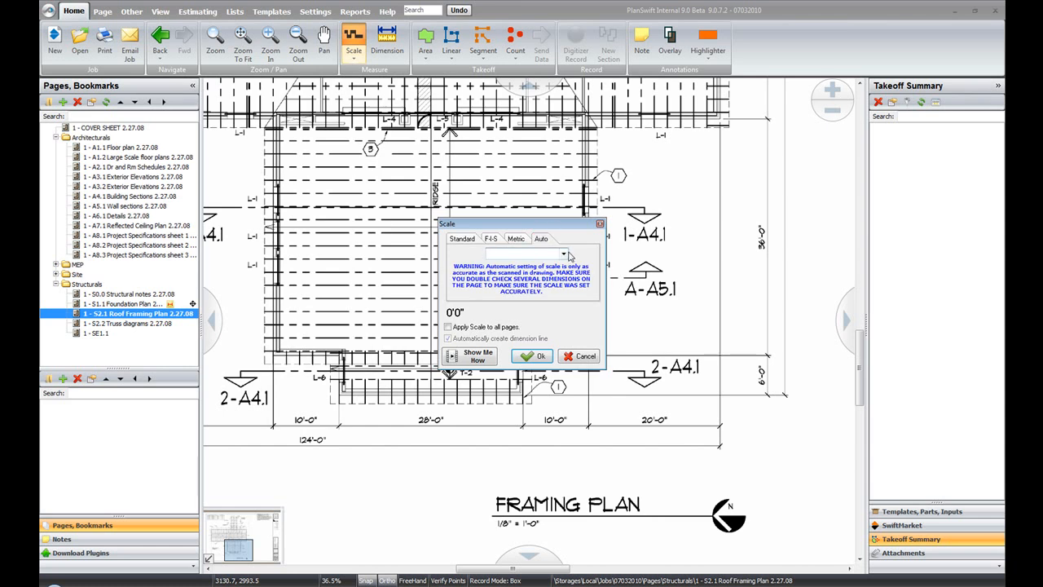
left_click(562, 254)
left_click(541, 243)
left_click(468, 239)
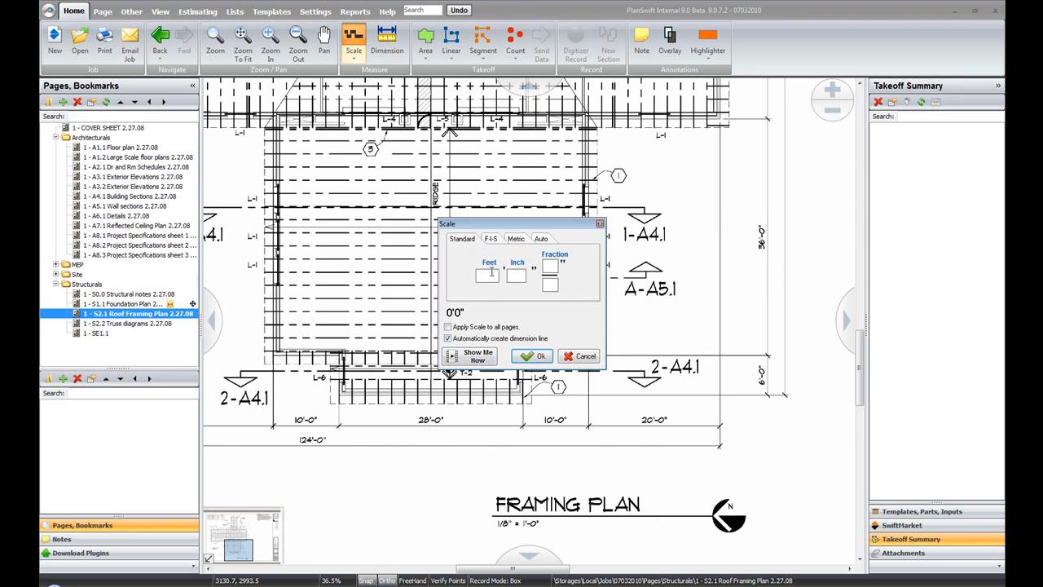
Scale the roof framing plan horizontally with a standard length of 28 feet, picking both ends of the printed 28'-0" dimension.
type("28")
left_click(535, 355)
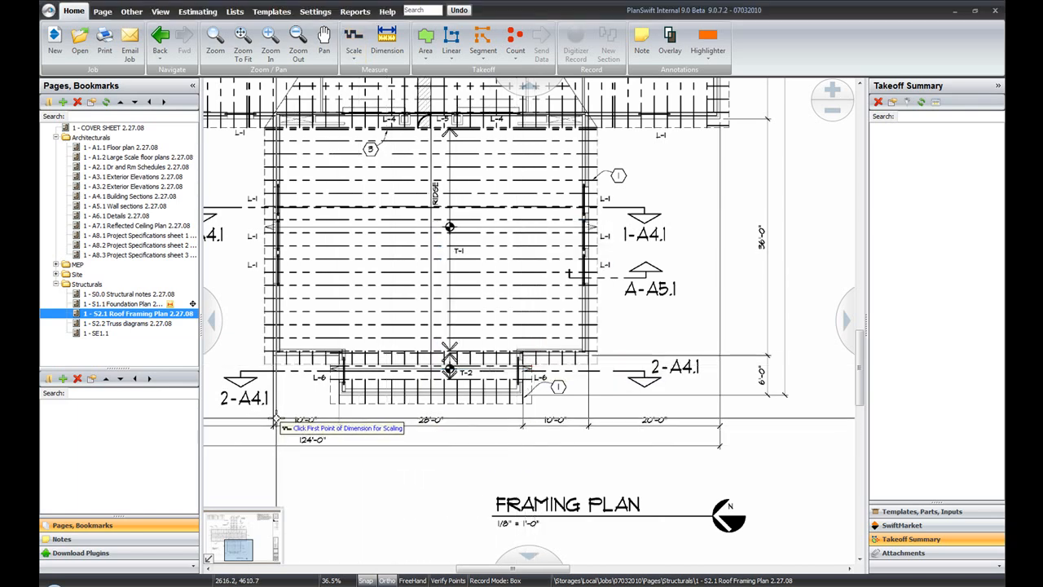
left_click_drag(343, 418, 339, 414)
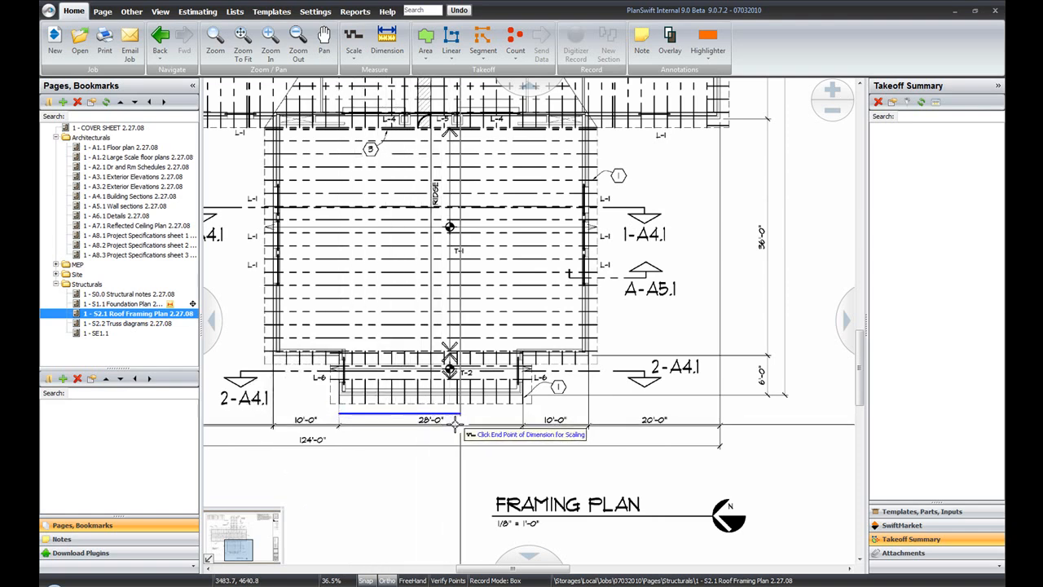
left_click_drag(522, 414, 518, 415)
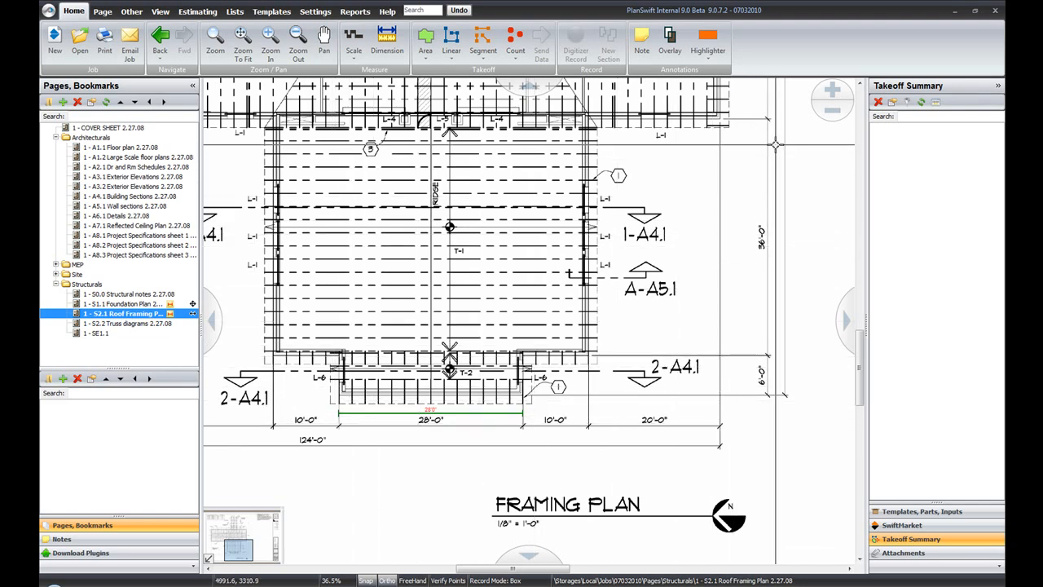
Scale the roof framing plan vertically with a length of 36 feet, picking both ends of the printed 36'-0" dimension.
left_click(357, 39)
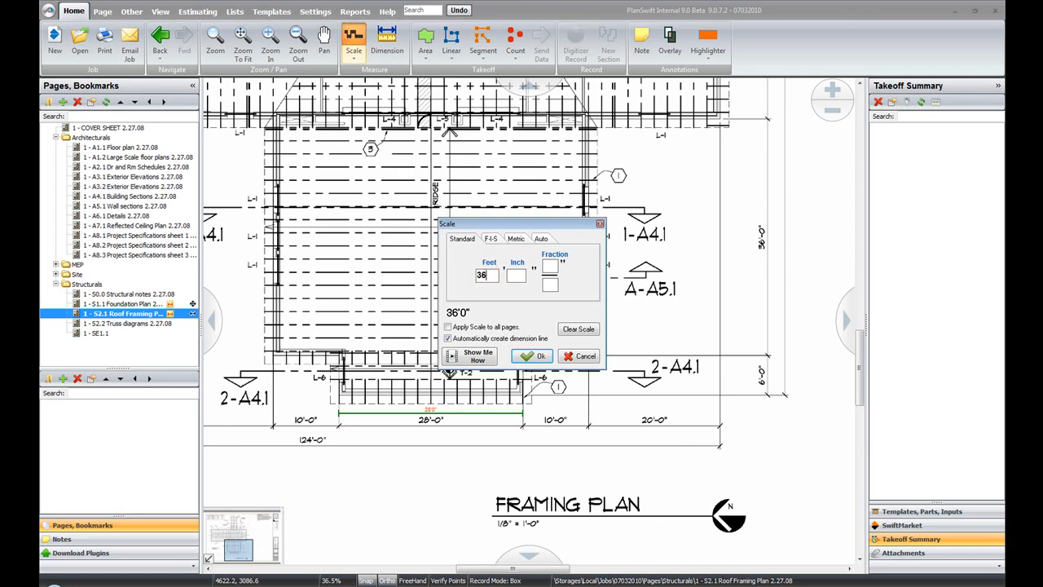
left_click(539, 356)
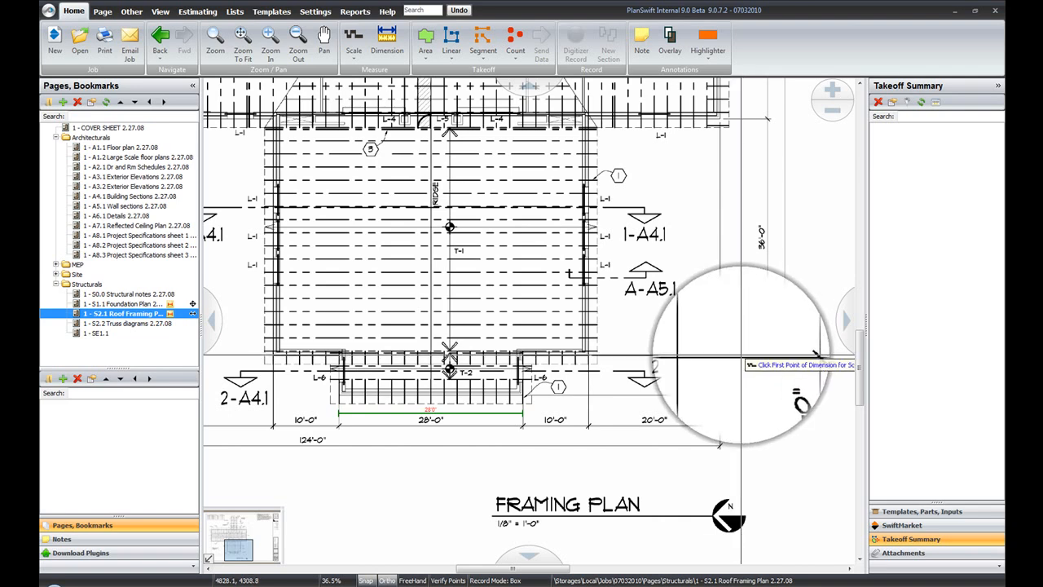
left_click(742, 356)
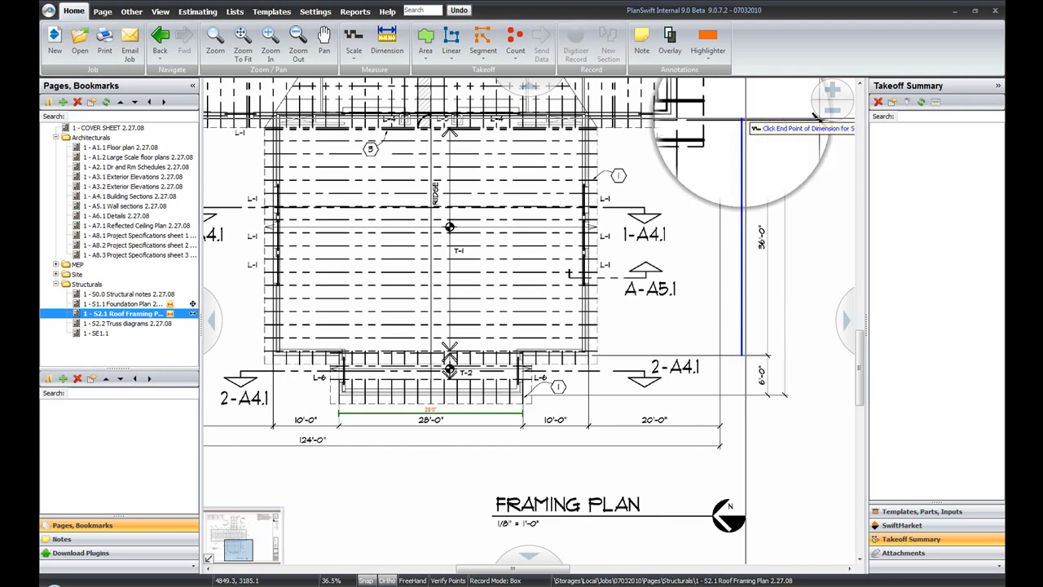
left_click(742, 119)
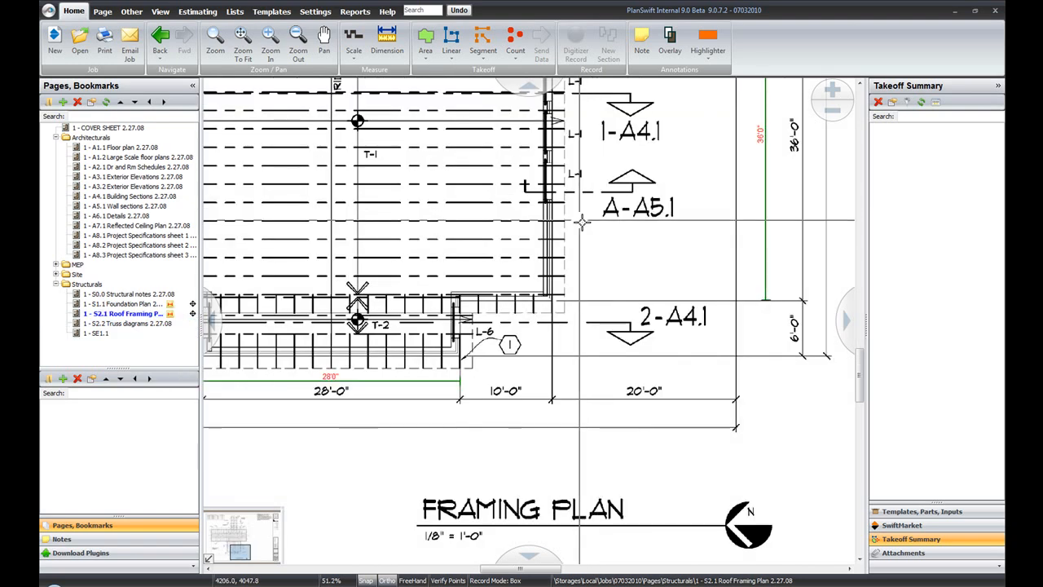
Dimension the printed 20'-0" segment below the roof framing plan to check the scale.
scroll(681, 492, "up", 1)
left_click(399, 43)
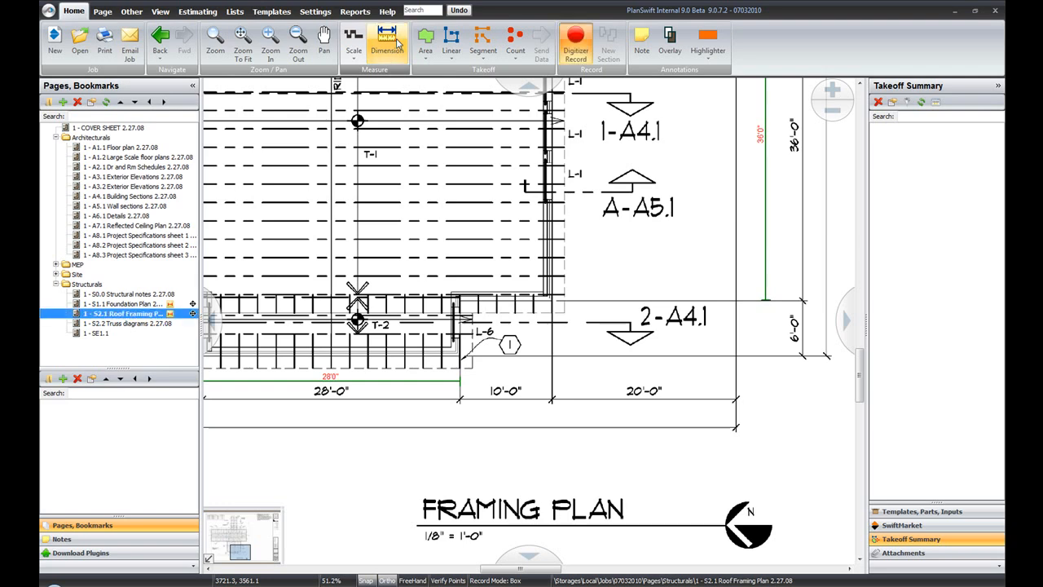
left_click(552, 368)
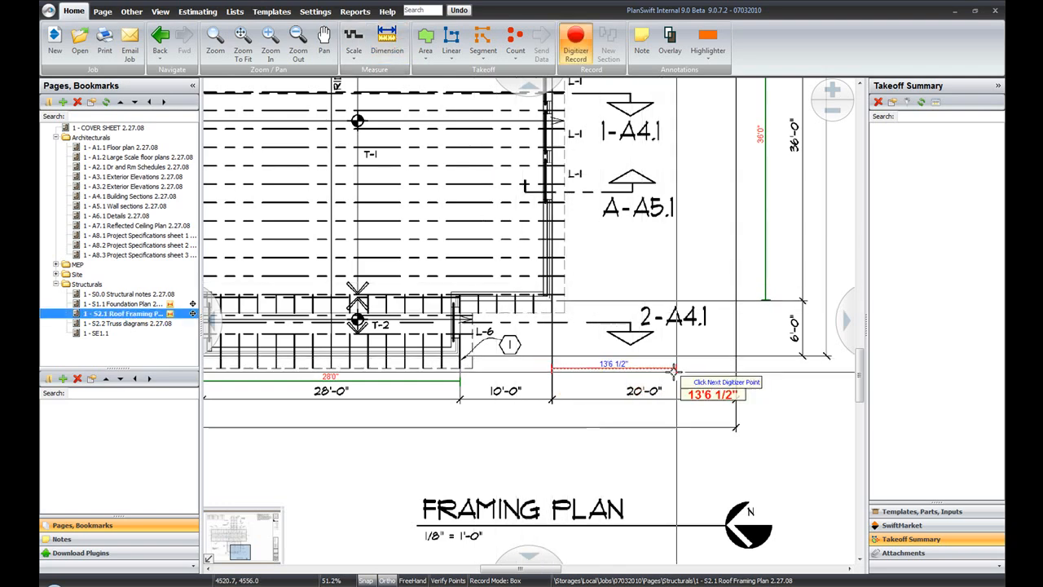
left_click(736, 368)
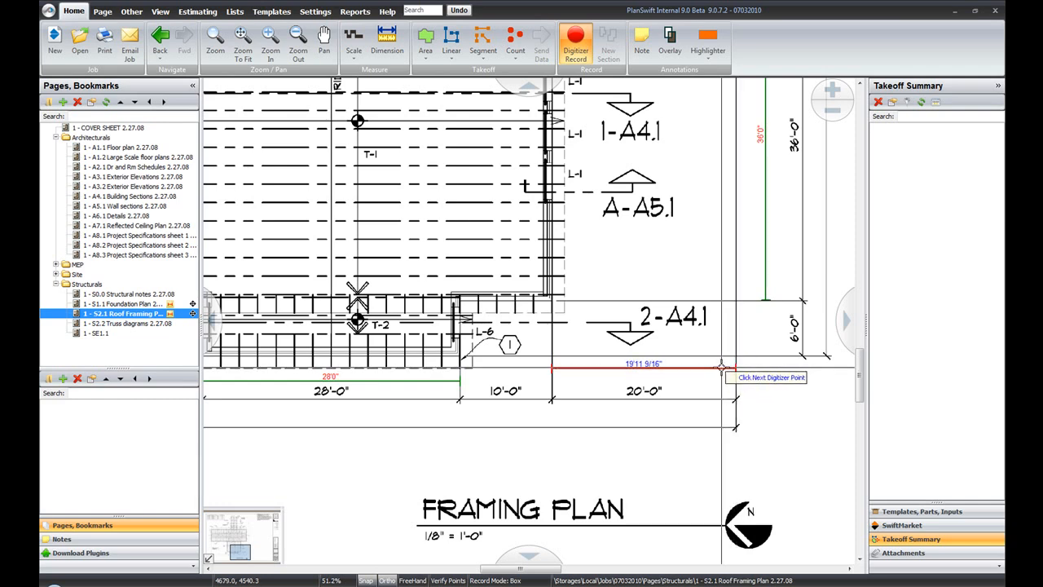